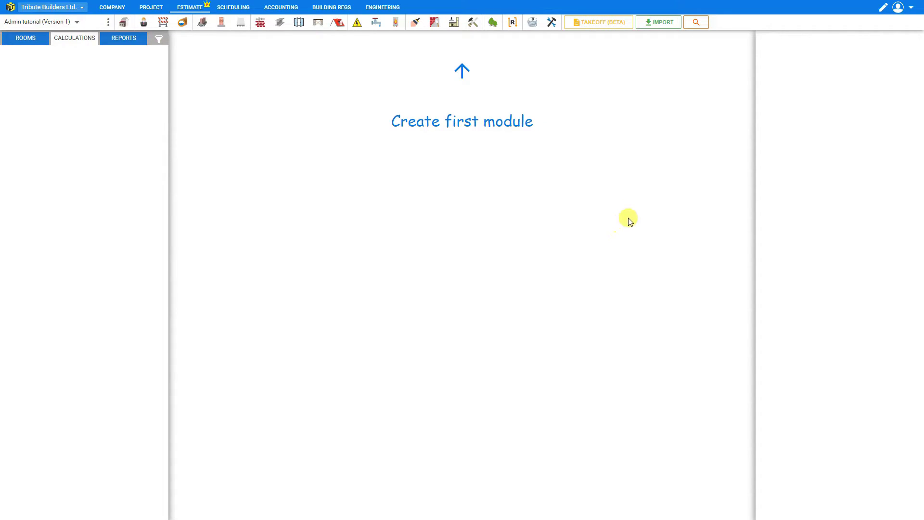
Open the product updates and read the 'Wall Panels - New Module' entry
{"action": "left_click", "coordinate": [911, 11]}
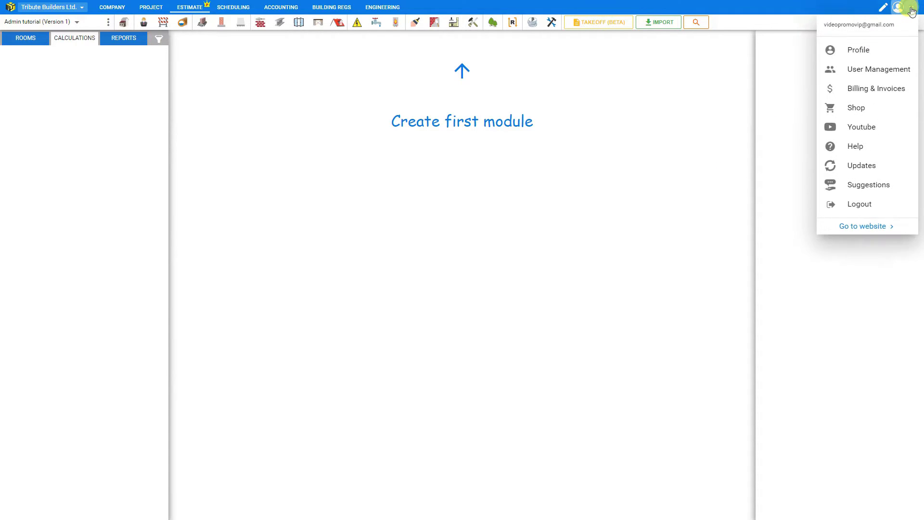
{"action": "left_click", "coordinate": [875, 166]}
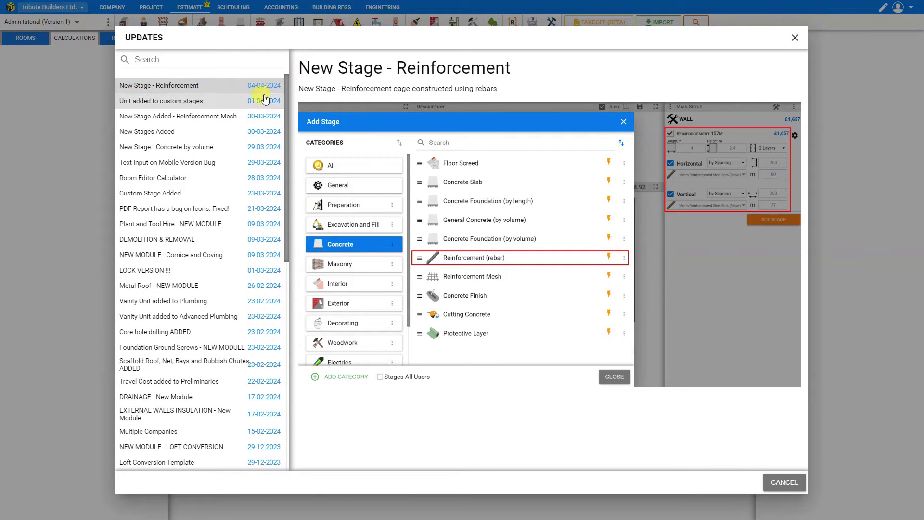
{"action": "left_click_drag", "start_coordinate": [284, 91], "coordinate": [308, 204]}
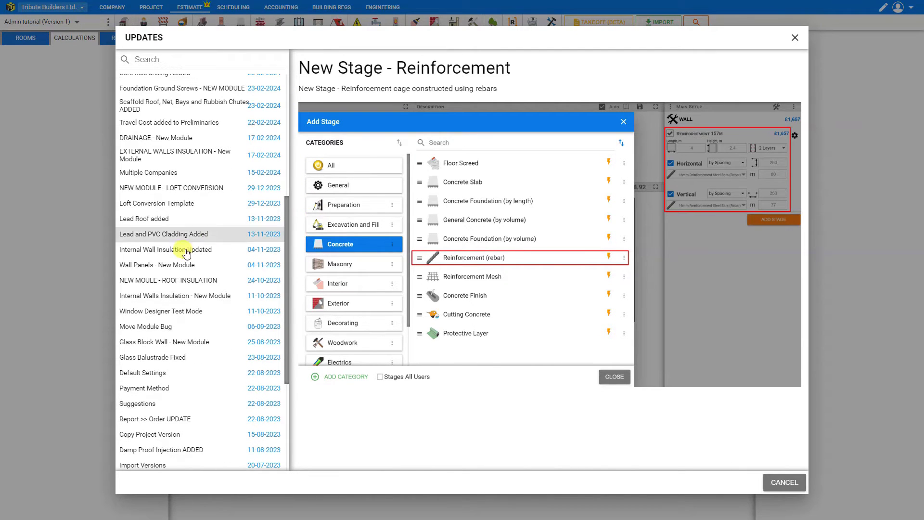
{"action": "left_click", "coordinate": [155, 270]}
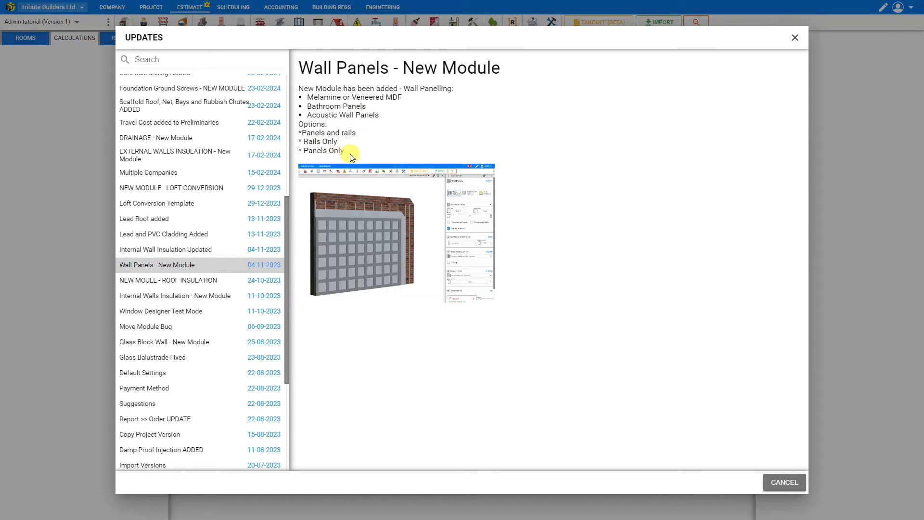
View the wall-panel image full size in a new tab, then close Updates
{"action": "right_click", "coordinate": [374, 229]}
{"action": "left_click", "coordinate": [414, 240]}
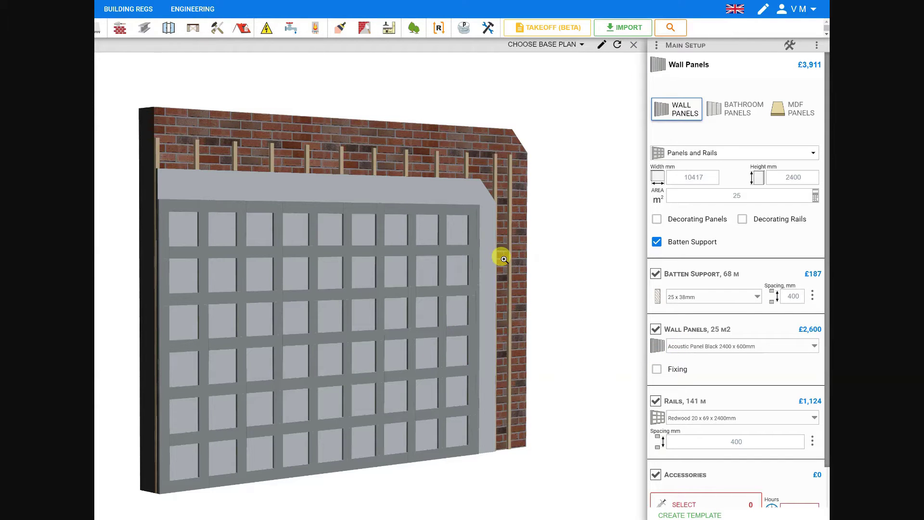
{"action": "key", "text": "ctrl+w"}
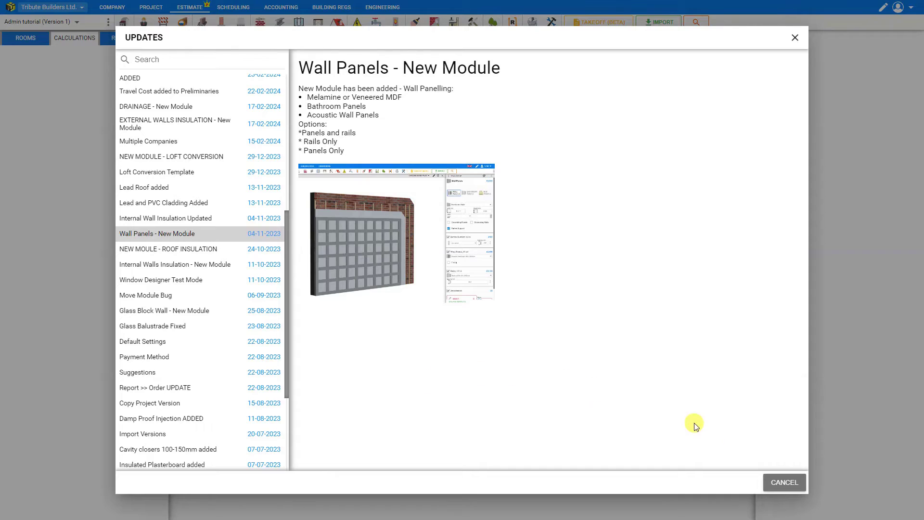
{"action": "left_click", "coordinate": [783, 483]}
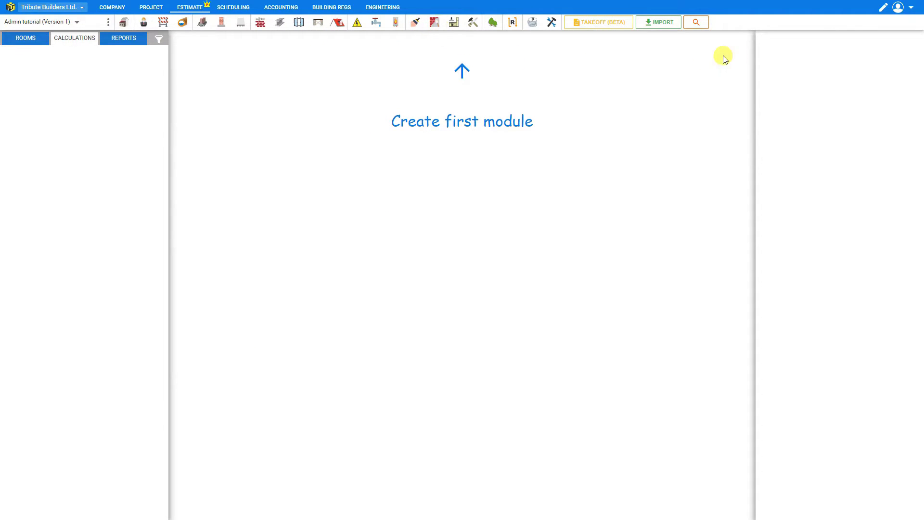
Review the Suggestions list and the blank new-suggestion form, then close the form unused
{"action": "left_click", "coordinate": [911, 9]}
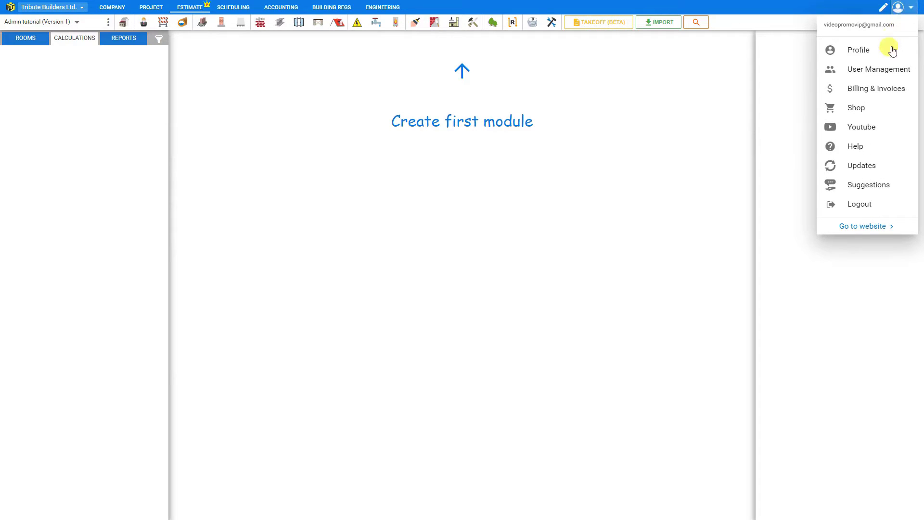
{"action": "left_click", "coordinate": [863, 187]}
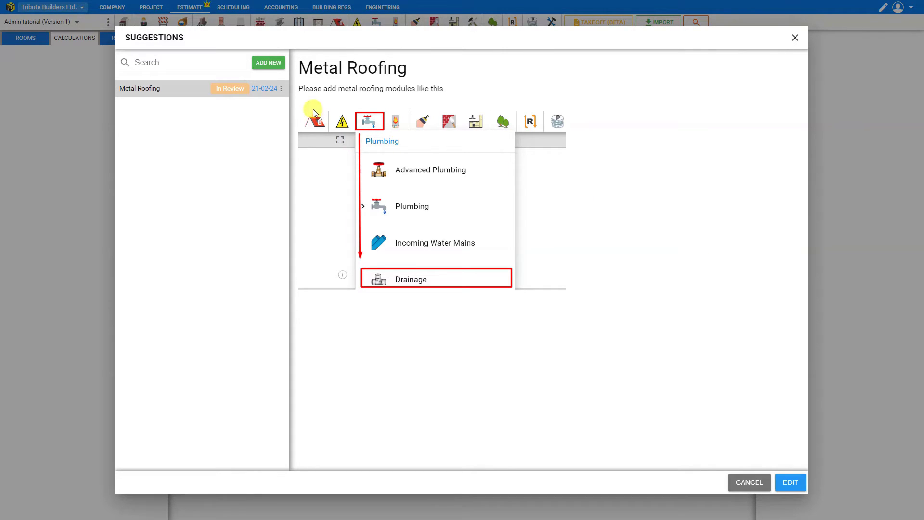
{"action": "left_click", "coordinate": [268, 65]}
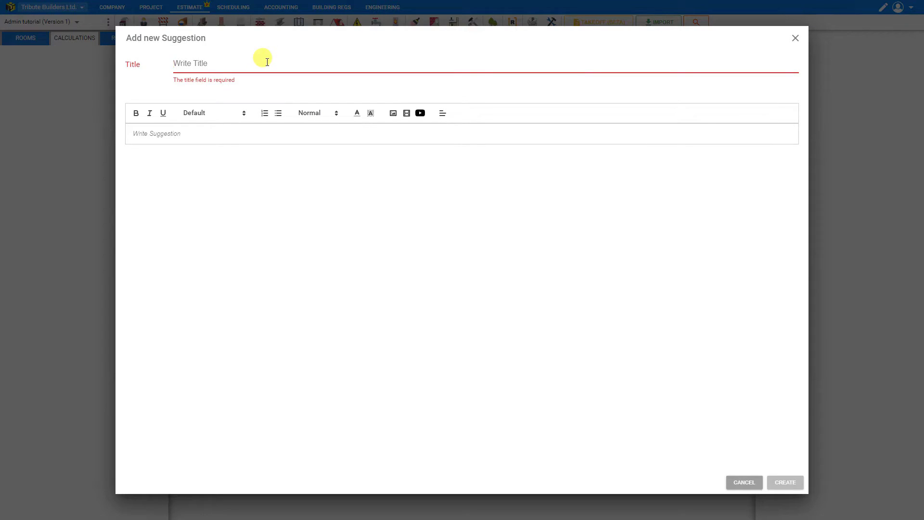
{"action": "left_click", "coordinate": [795, 38]}
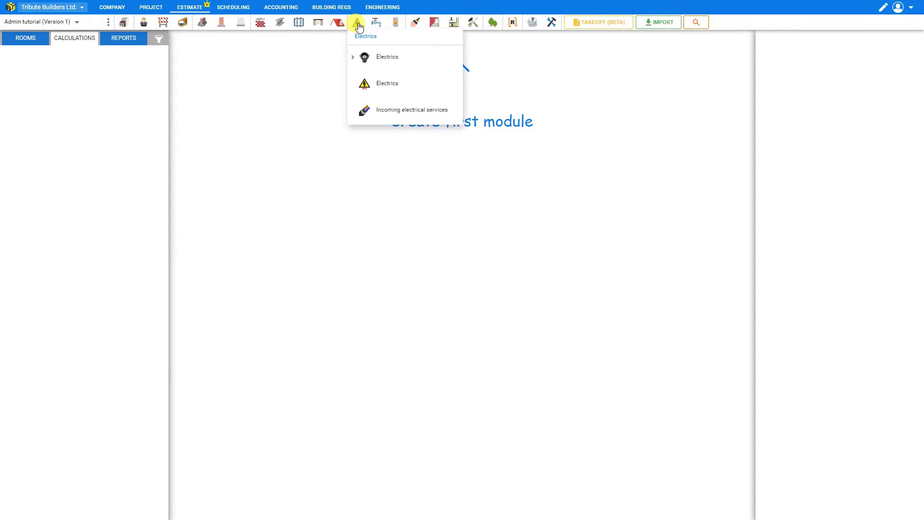
Expand the Electrics group and snip a screenshot of its module list
{"action": "left_click", "coordinate": [352, 57]}
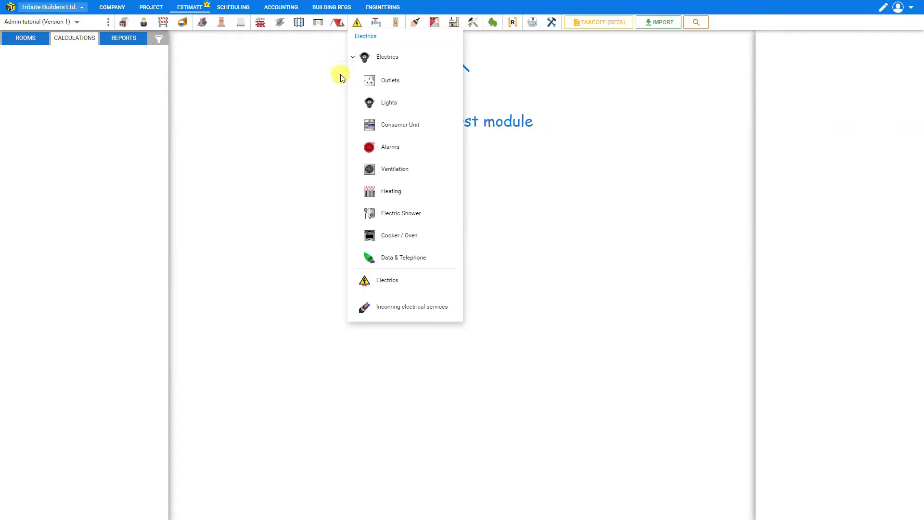
{"action": "key", "text": "super+ctrl+s"}
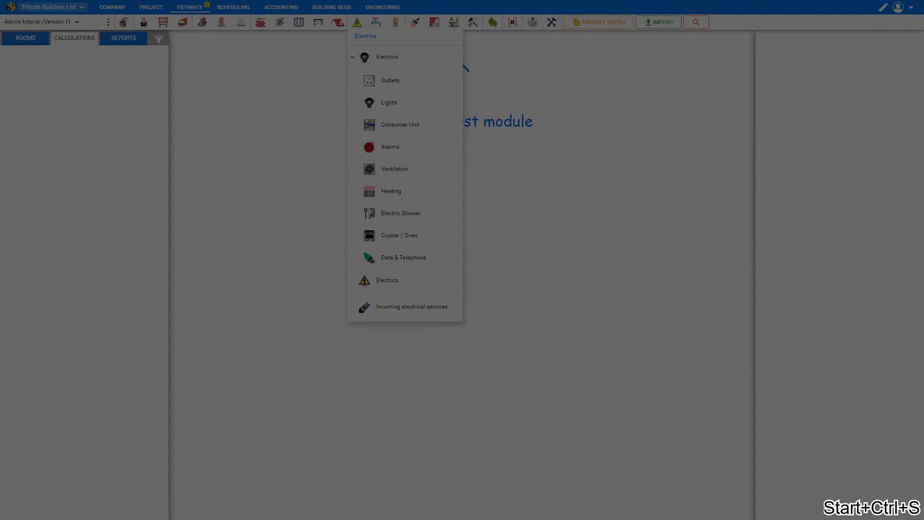
{"action": "left_click_drag", "start_coordinate": [312, 1], "coordinate": [487, 334]}
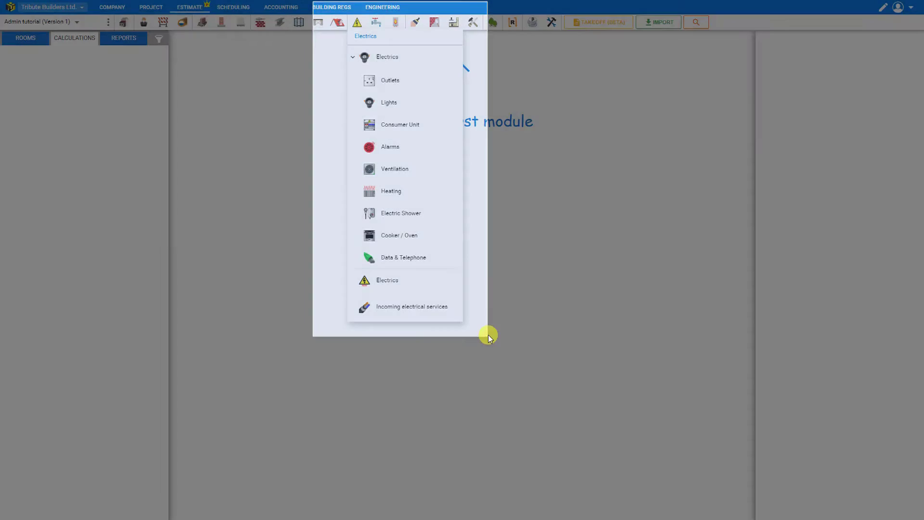
{"action": "left_click", "coordinate": [913, 9]}
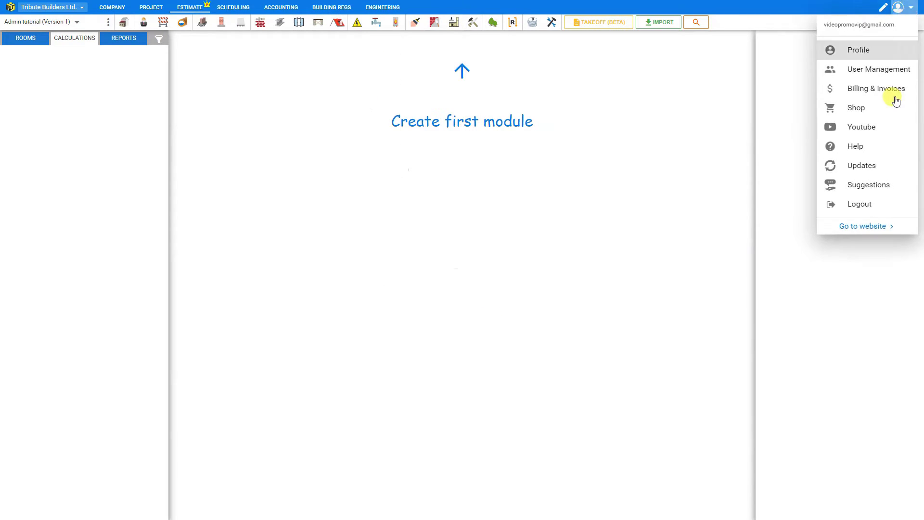
Start a new suggestion titled 'Electric Doorbell'
{"action": "left_click", "coordinate": [873, 182]}
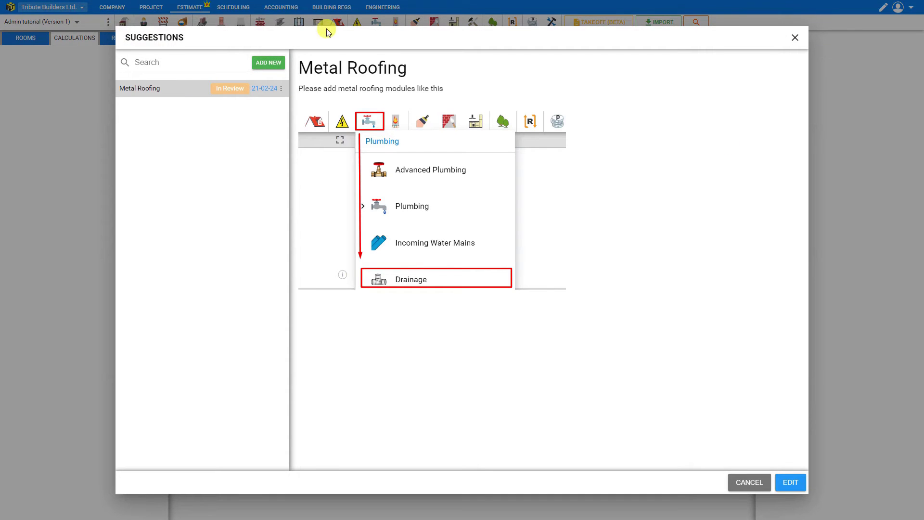
{"action": "left_click", "coordinate": [268, 62]}
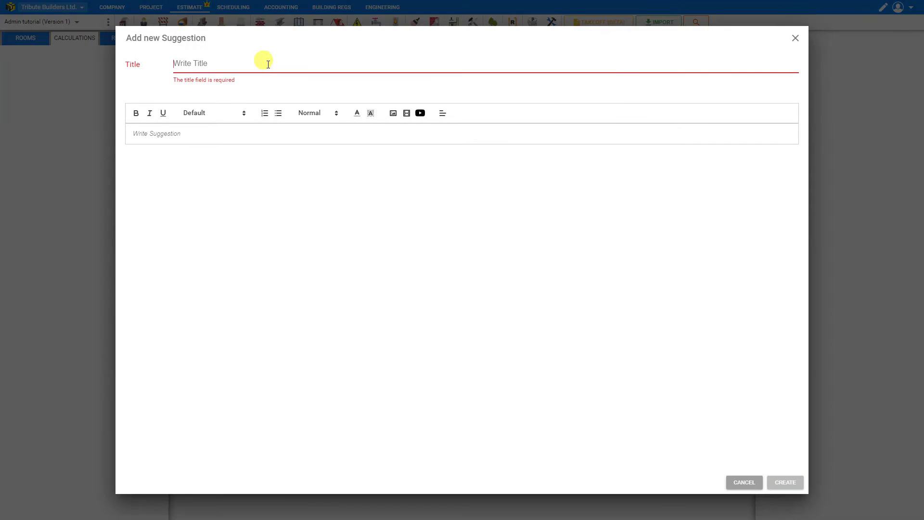
{"action": "left_click", "coordinate": [191, 65]}
{"action": "type", "text": "Electric Doorbell"}
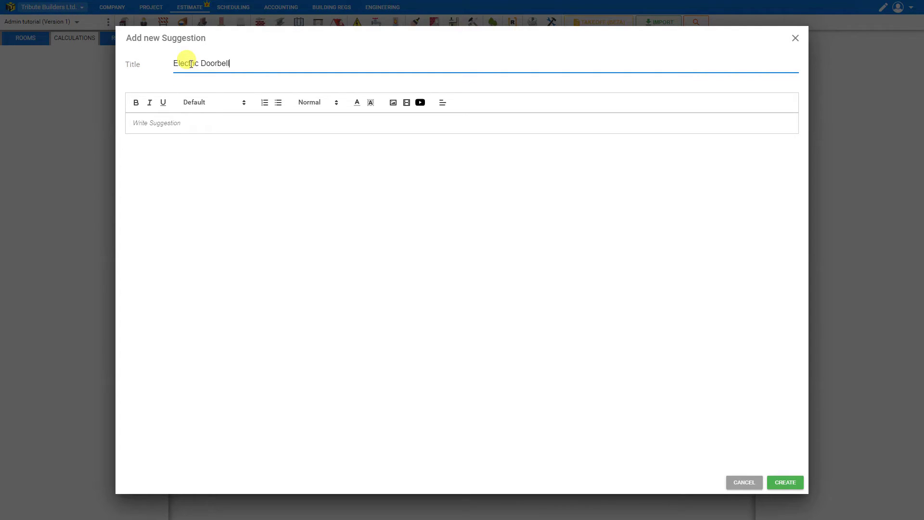
Describe the request for a doorbell option in Electrics and paste the Electrics screenshot below
{"action": "left_click", "coordinate": [167, 123]}
{"action": "type", "text": "Please add option for doorbell in Electrics module"}
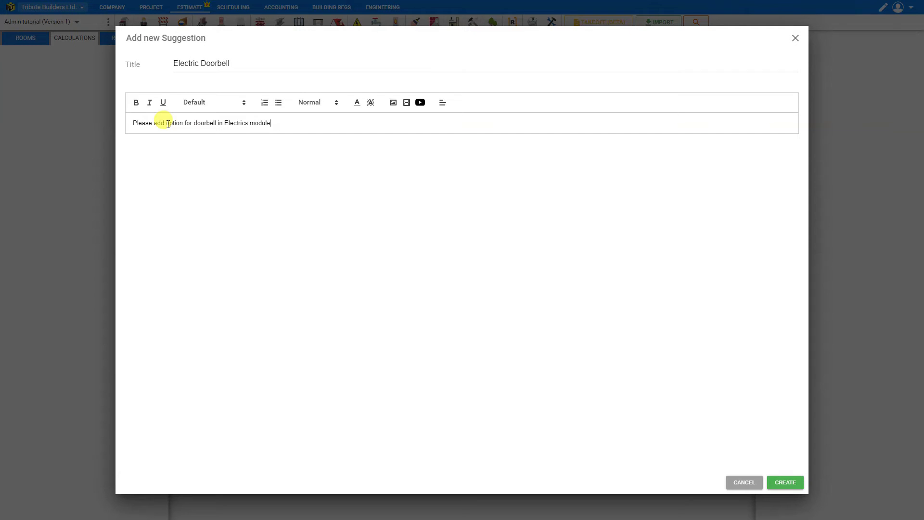
{"action": "key", "text": "Return"}
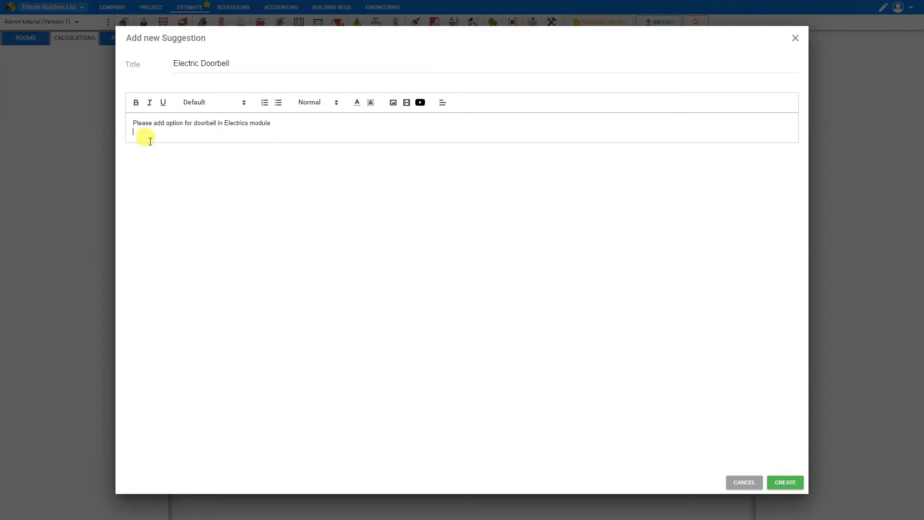
{"action": "key", "text": "ctrl+v"}
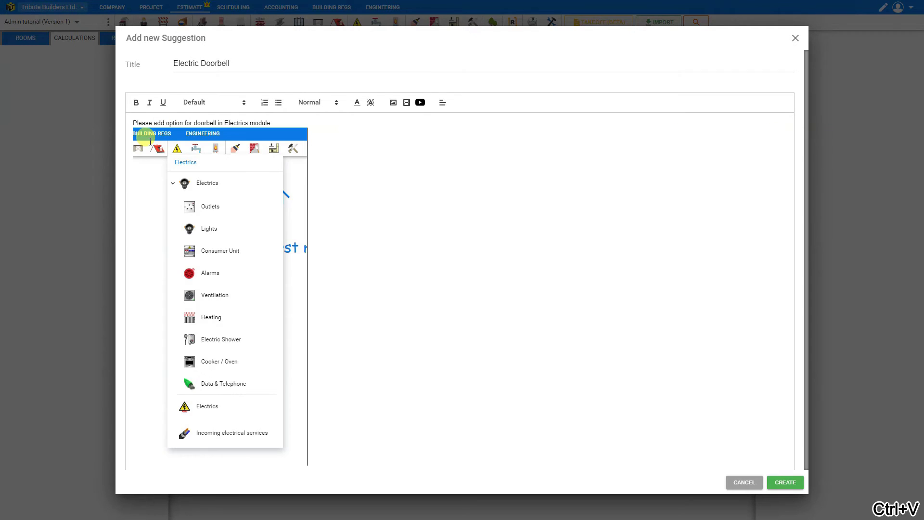
{"action": "left_click", "coordinate": [394, 104]}
{"action": "left_click", "coordinate": [426, 244]}
{"action": "left_click", "coordinate": [406, 103]}
{"action": "left_click", "coordinate": [426, 245]}
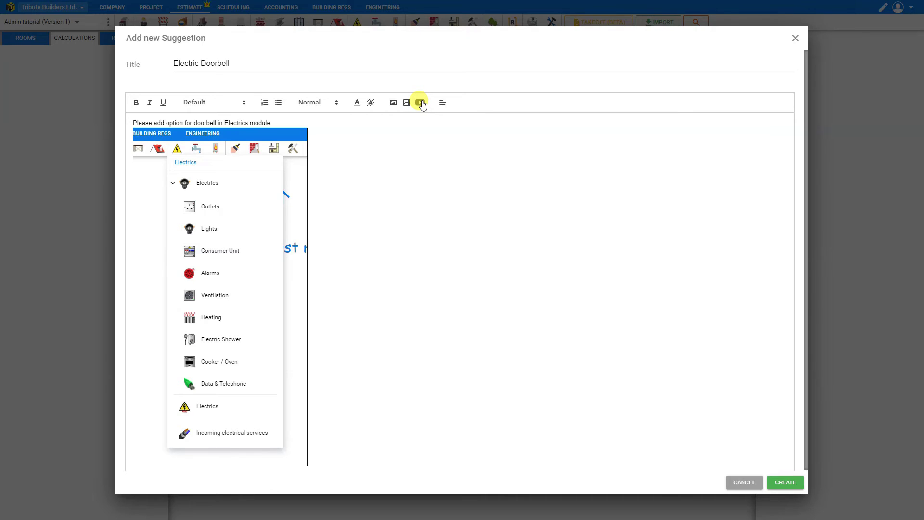
{"action": "left_click", "coordinate": [420, 103]}
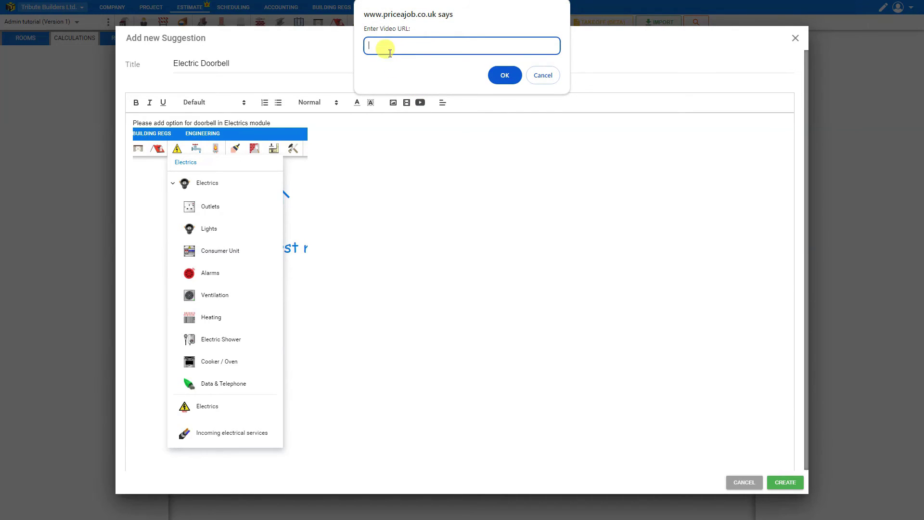
{"action": "left_click", "coordinate": [543, 75]}
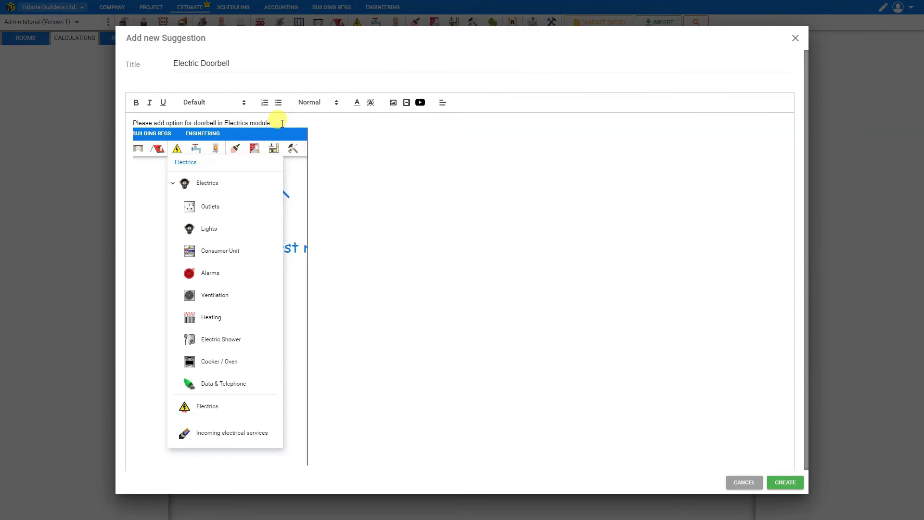
{"action": "left_click_drag", "start_coordinate": [281, 124], "coordinate": [93, 124]}
Make the description bold with a yellow highlight, create the suggestion and dismiss the thank-you message
{"action": "left_click", "coordinate": [134, 103]}
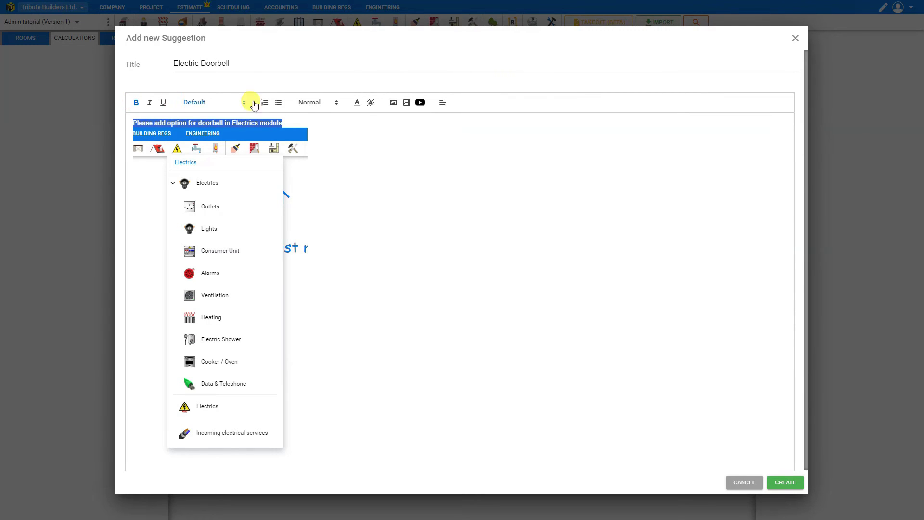
{"action": "left_click", "coordinate": [369, 102]}
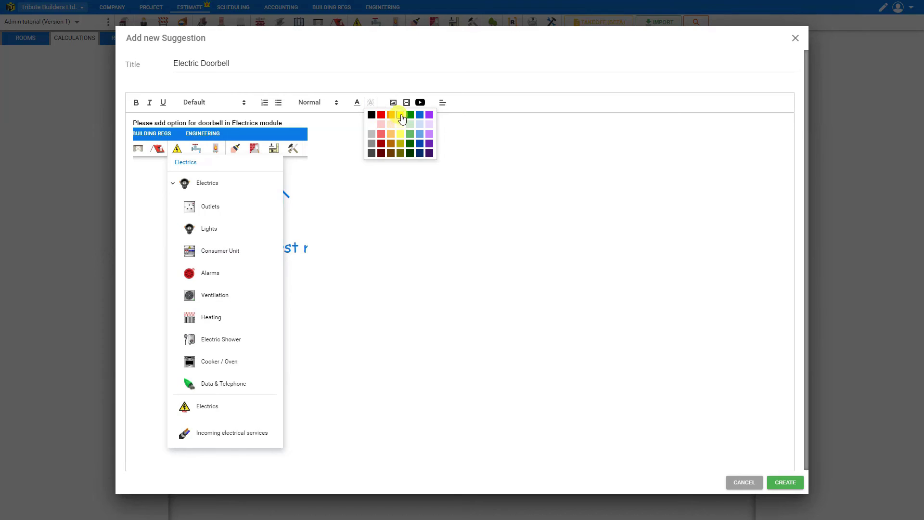
{"action": "left_click", "coordinate": [400, 114]}
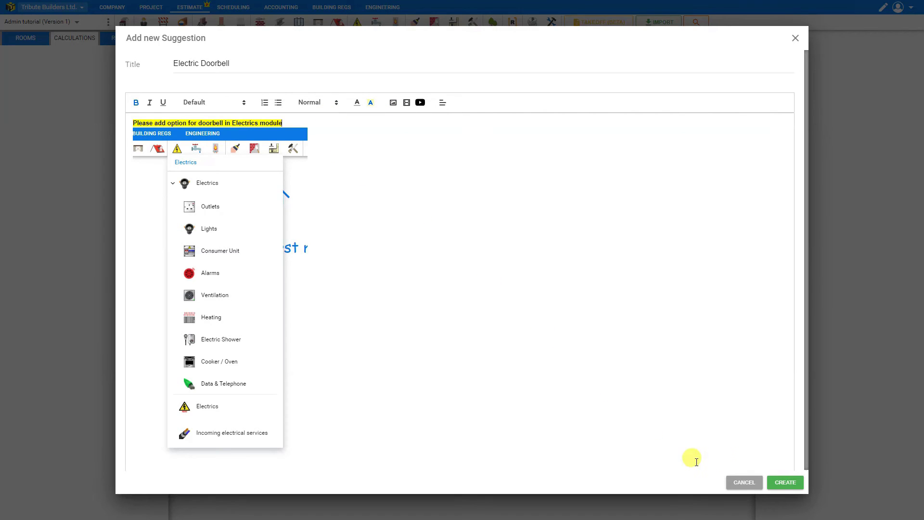
{"action": "left_click", "coordinate": [788, 483]}
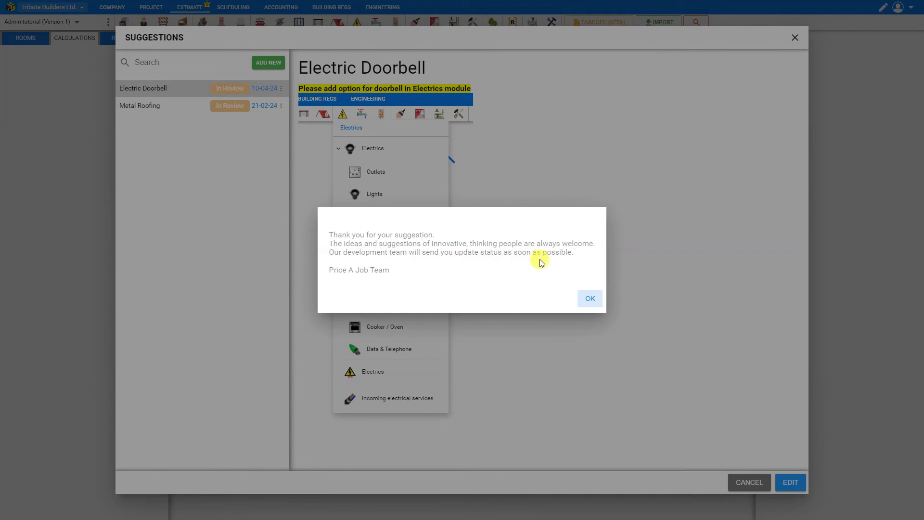
{"action": "left_click", "coordinate": [590, 299]}
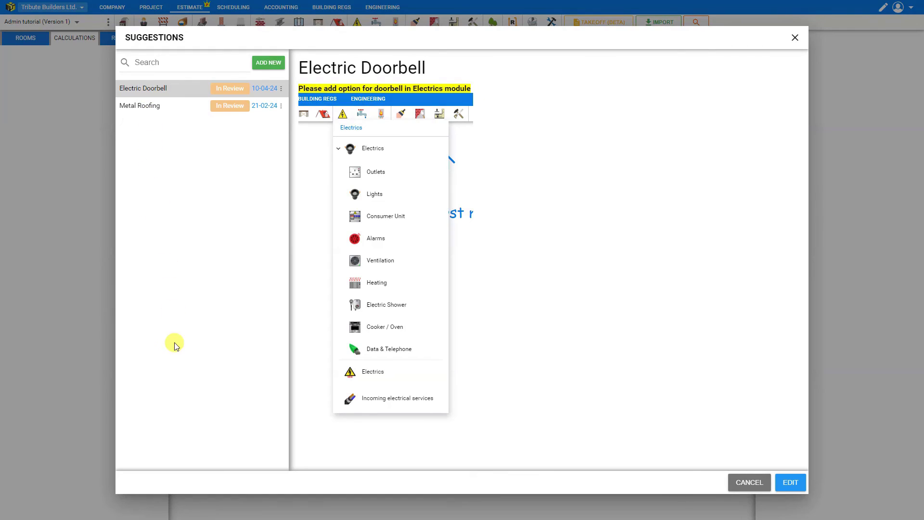
Search suggestions for 'door', clear the search, and open then close the Electric Doorbell options
{"action": "left_click", "coordinate": [163, 62]}
{"action": "type", "text": "door"}
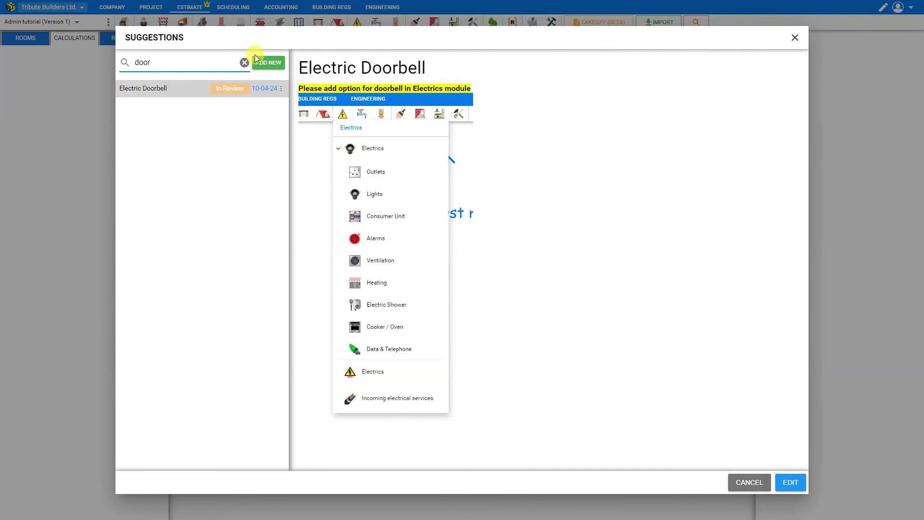
{"action": "left_click", "coordinate": [245, 64]}
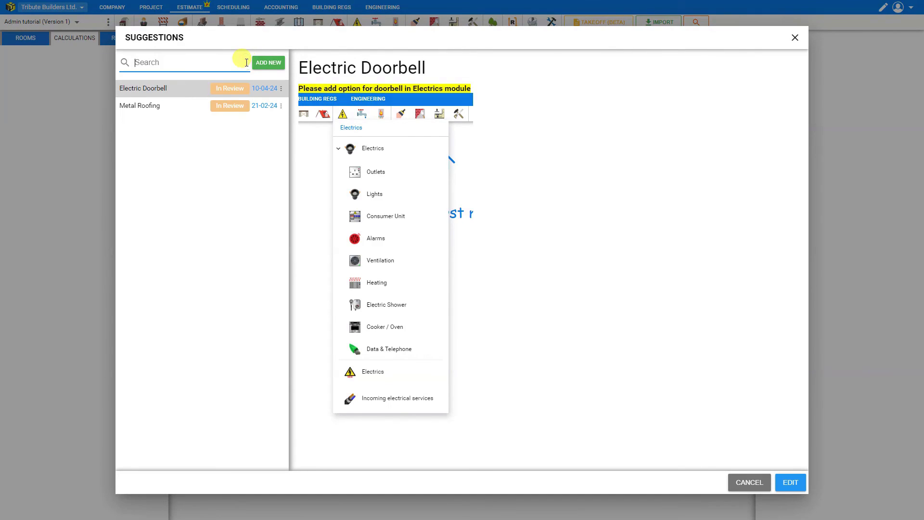
{"action": "left_click", "coordinate": [281, 89]}
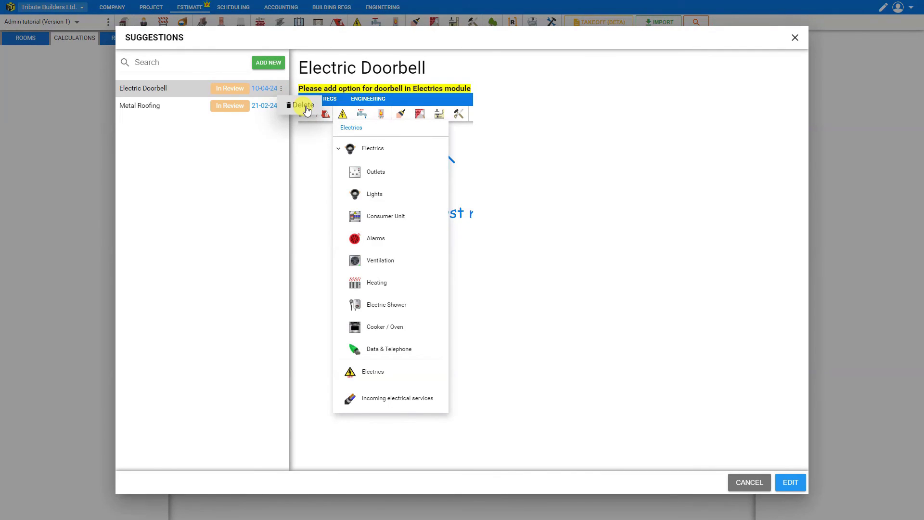
{"action": "left_click", "coordinate": [248, 137]}
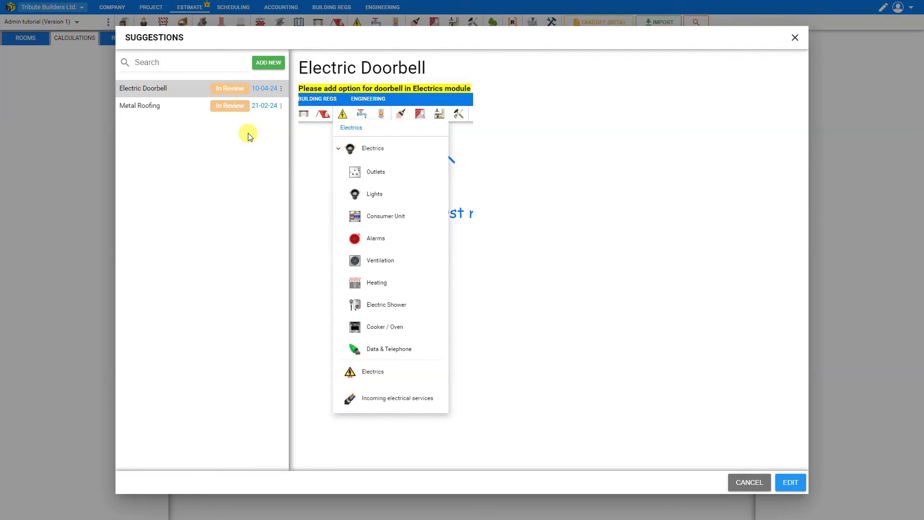